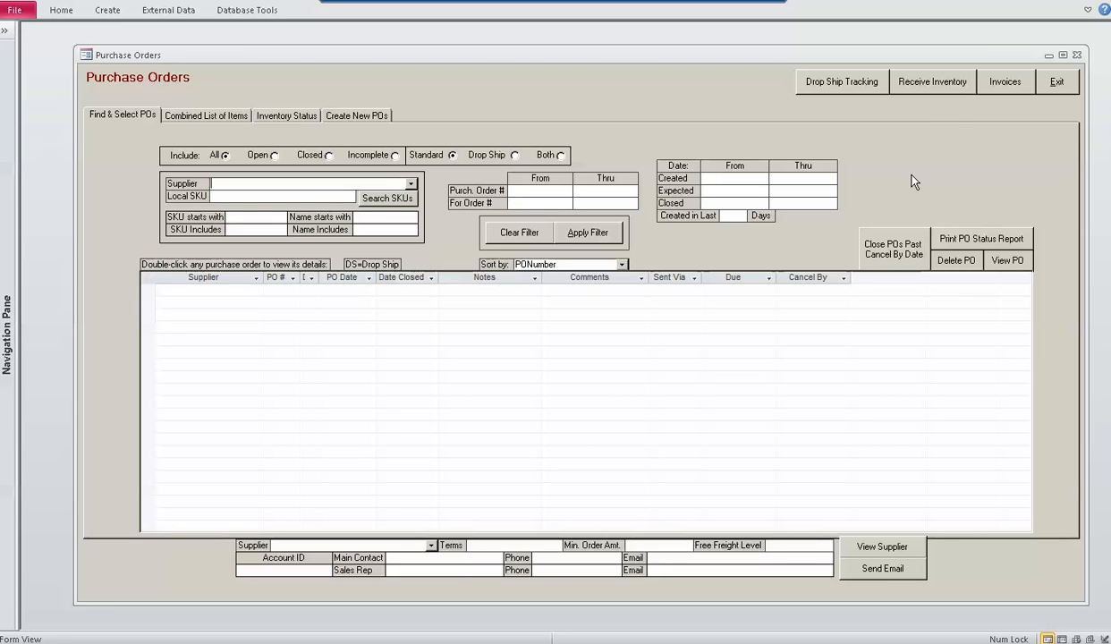
Start receiving inventory, list supplier Keen's open purchase orders, and mark the first one for receipt by its PO number
click(921, 80)
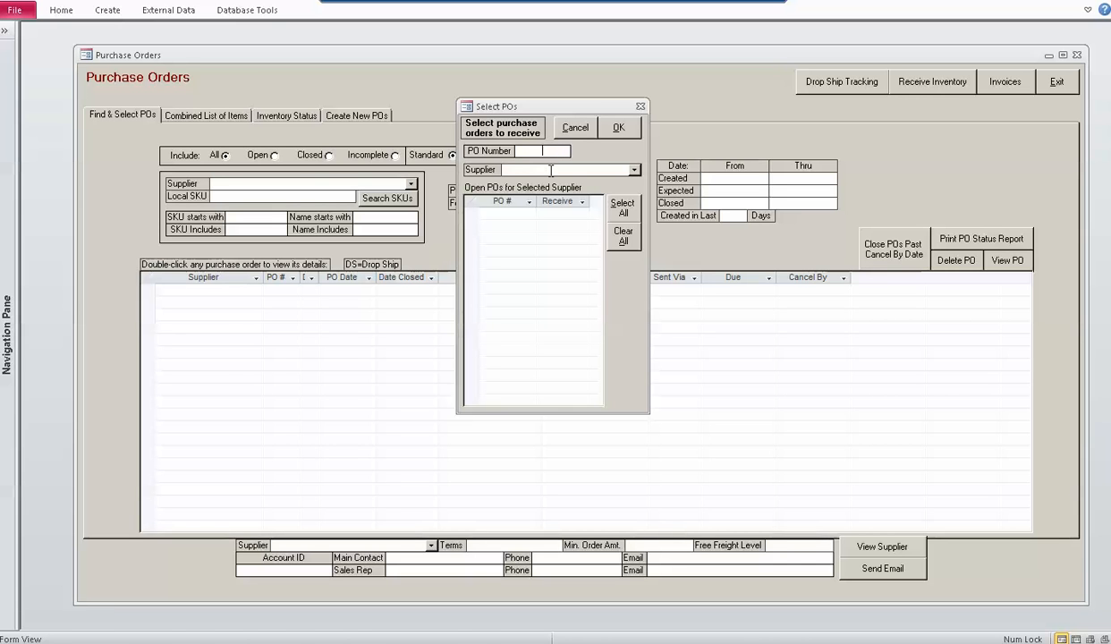
click(552, 170)
text(keen)
key(Return)
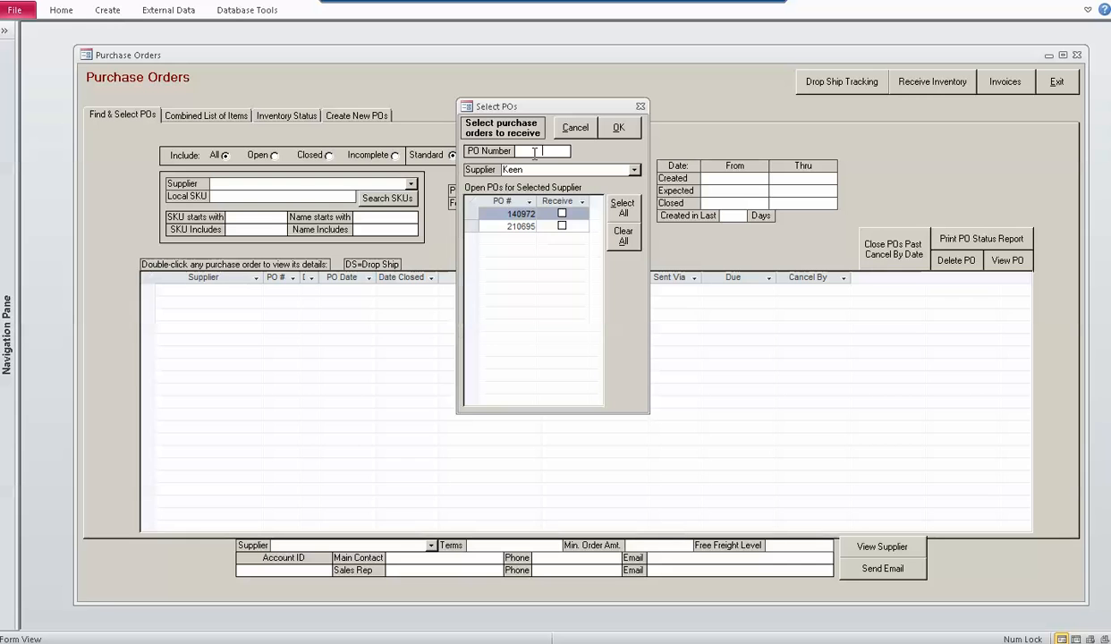
text(140972)
key(Return)
Clear the supplier and the purchase order marked for receipt, and close the purchase order selection
drag(526, 169, 467, 162)
key(Delete)
key(Return)
click(515, 294)
click(626, 238)
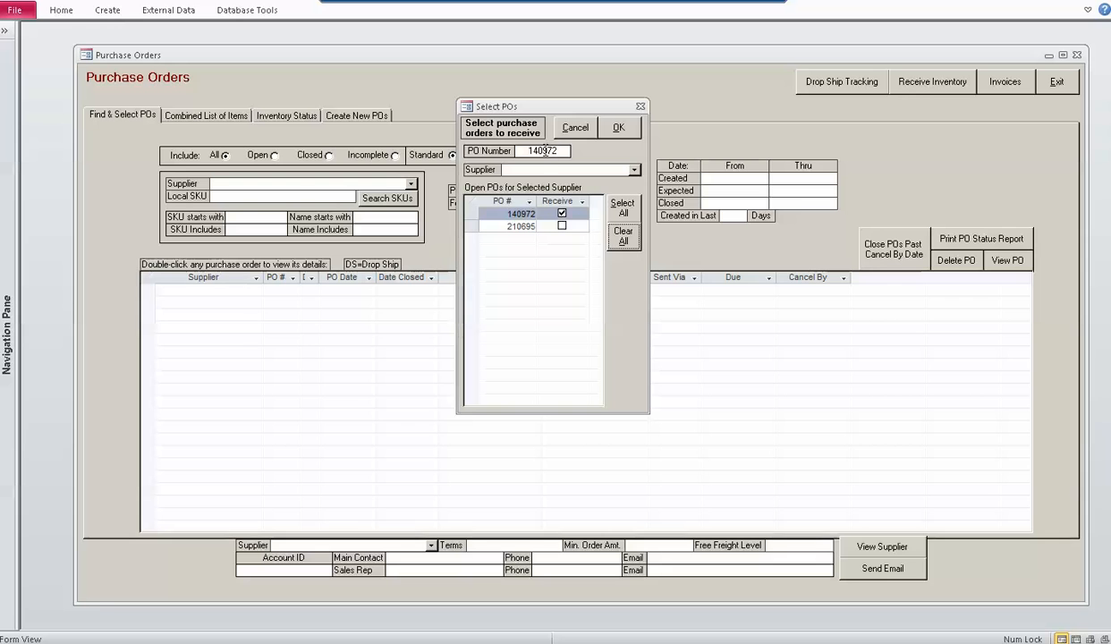
click(562, 215)
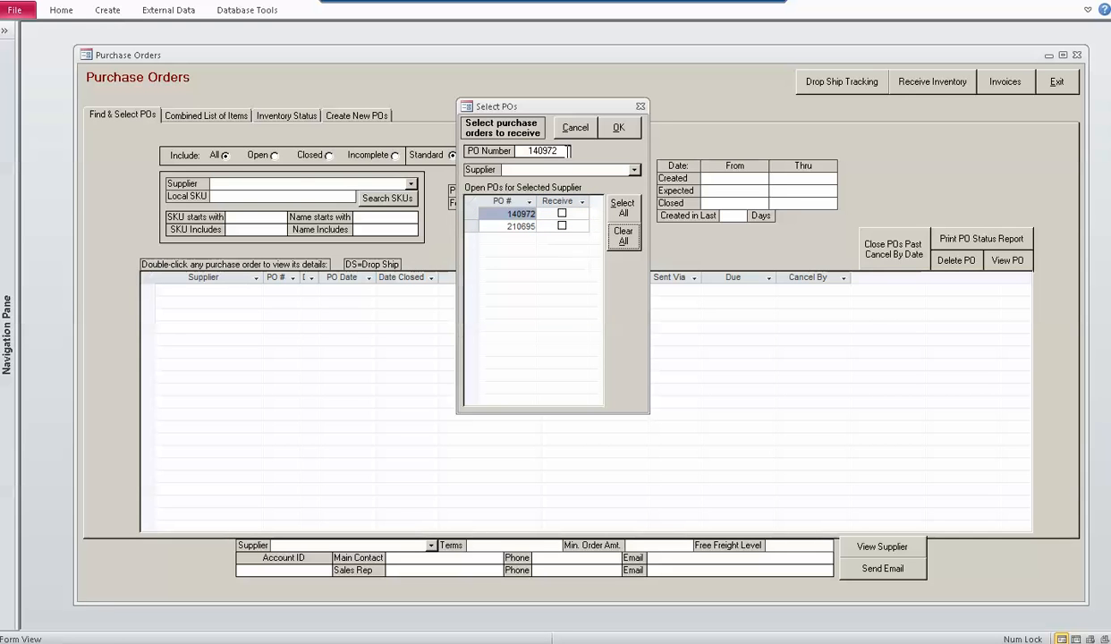
click(559, 128)
click(641, 107)
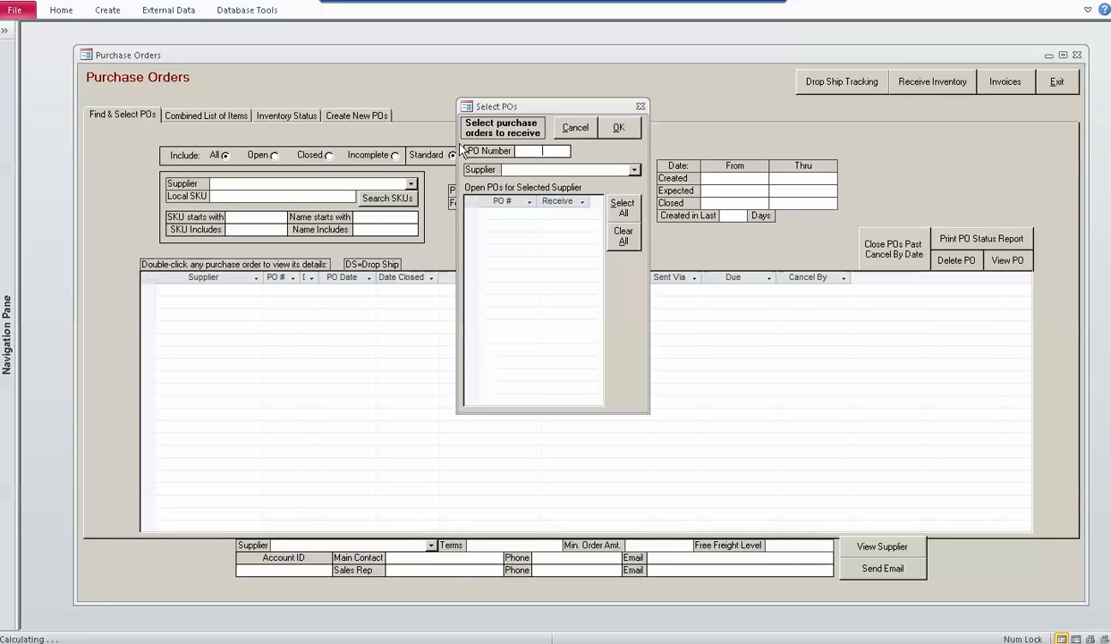
Select the purchase order by its PO number, accept switching to its supplier Keen, and open it for receiving
text(140972)
key(Return)
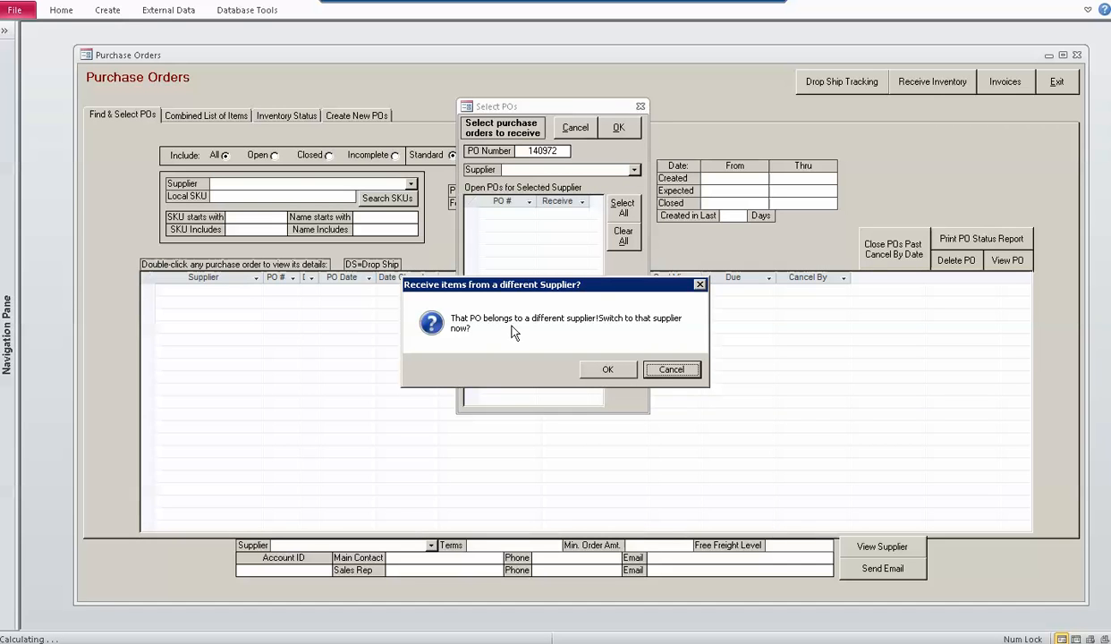
click(586, 366)
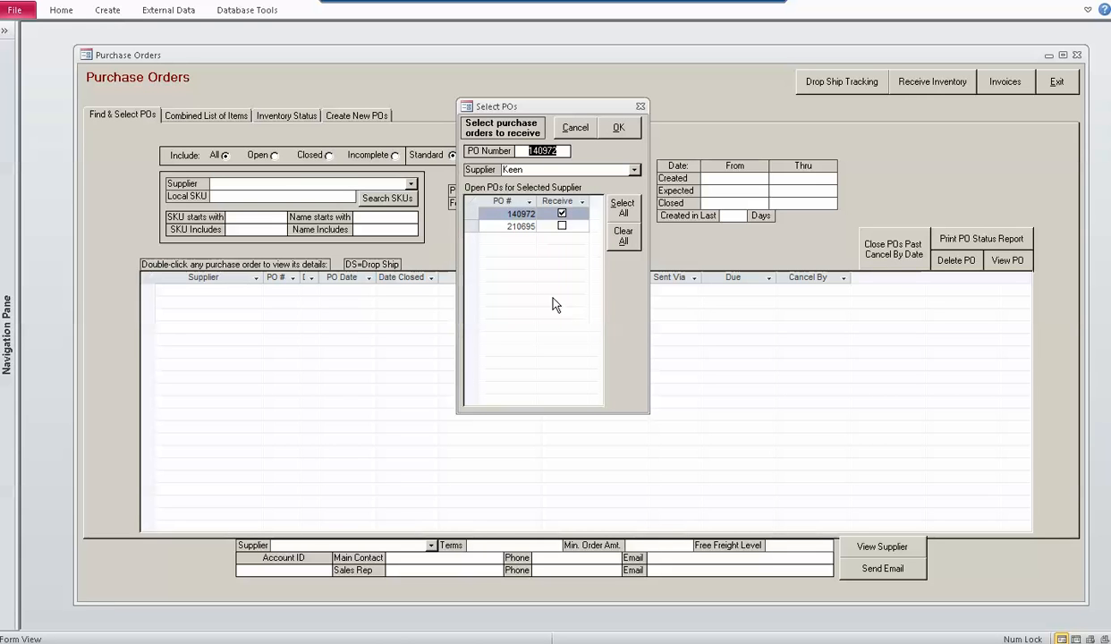
click(621, 129)
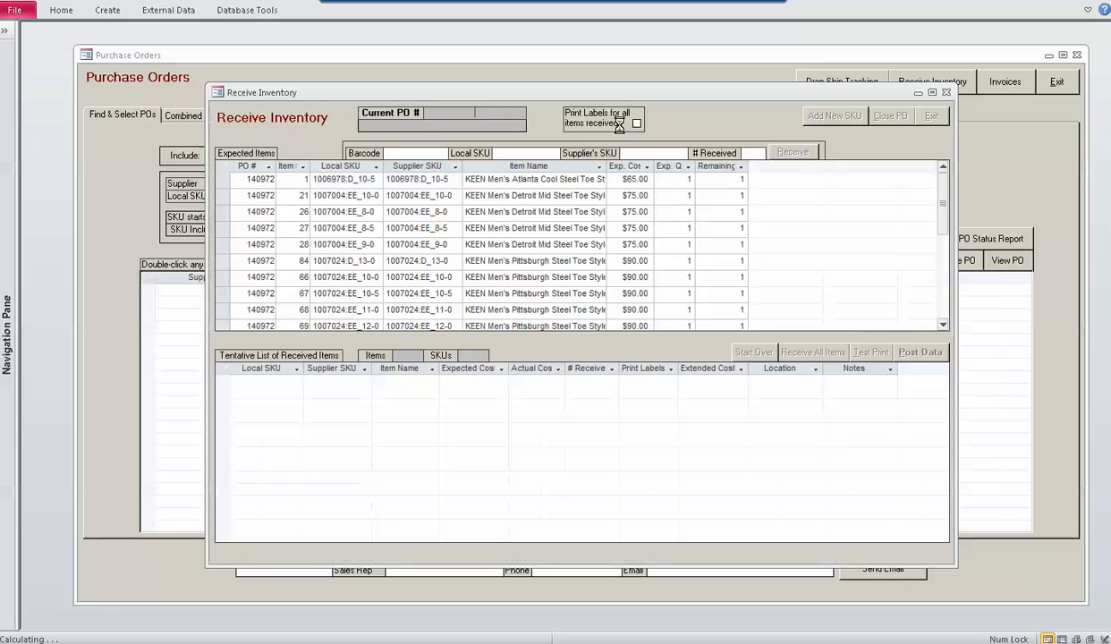
Examine several expected items on the Keen purchase order and the sort options for the item name and SKU columns
click(501, 211)
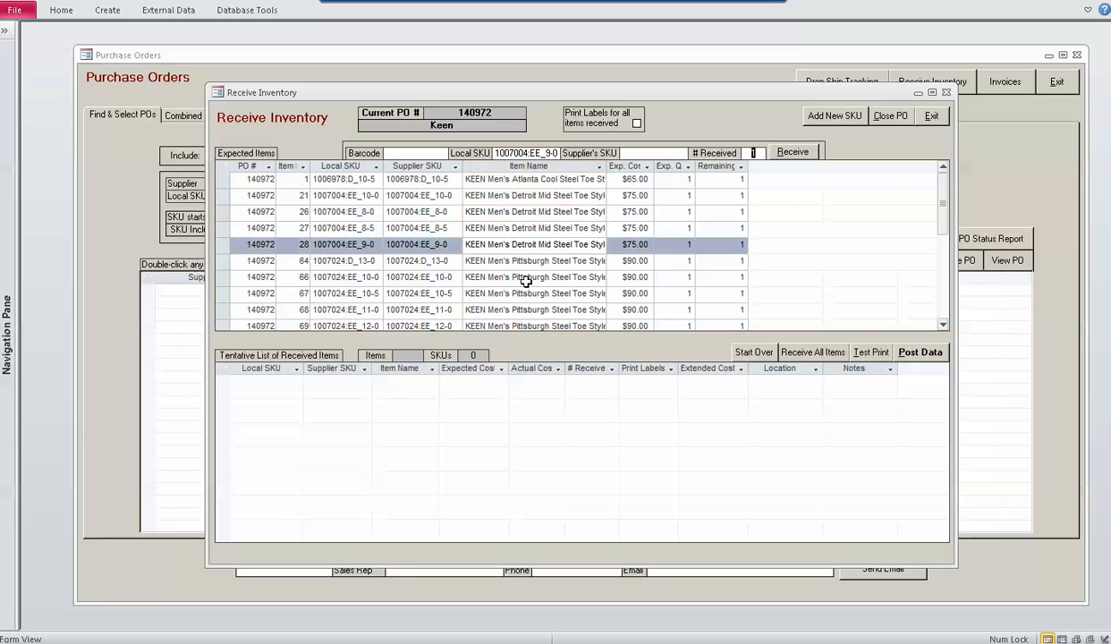
click(523, 278)
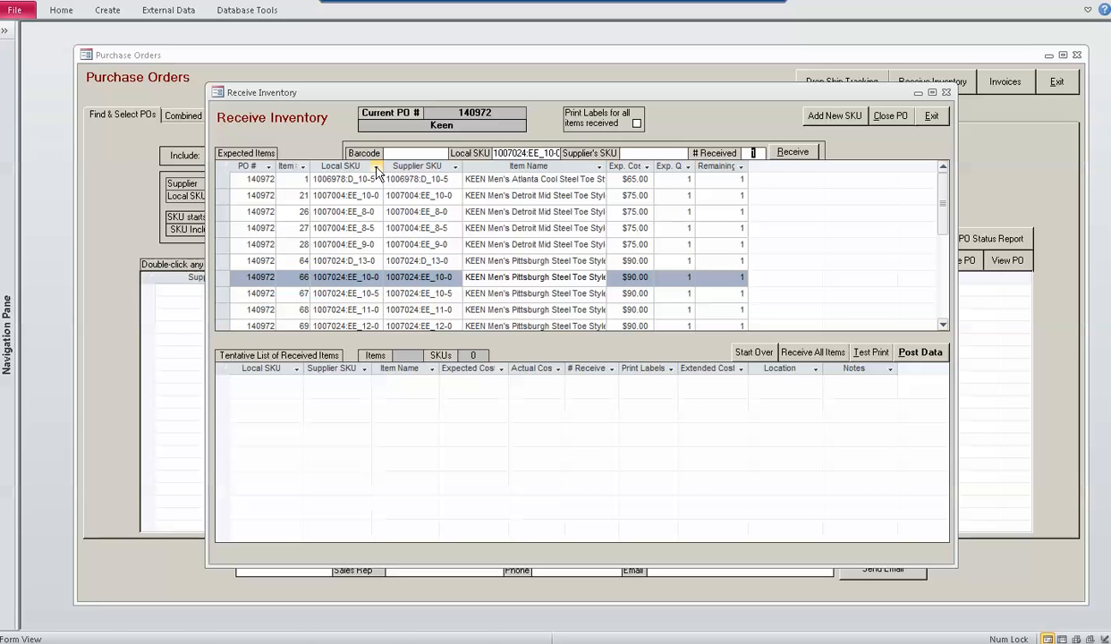
click(600, 167)
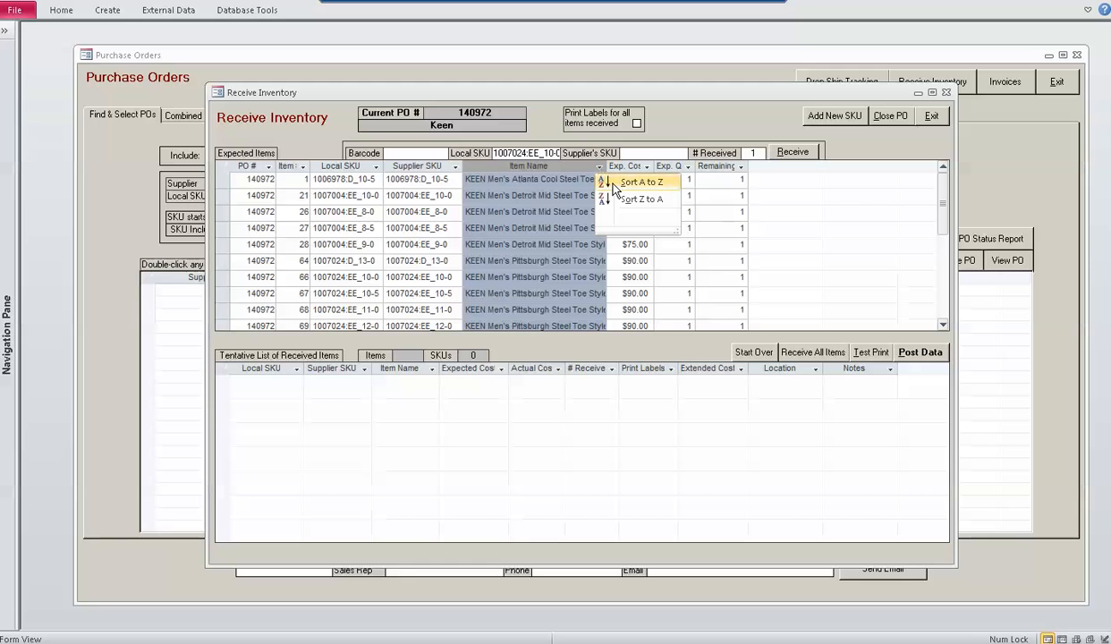
click(377, 168)
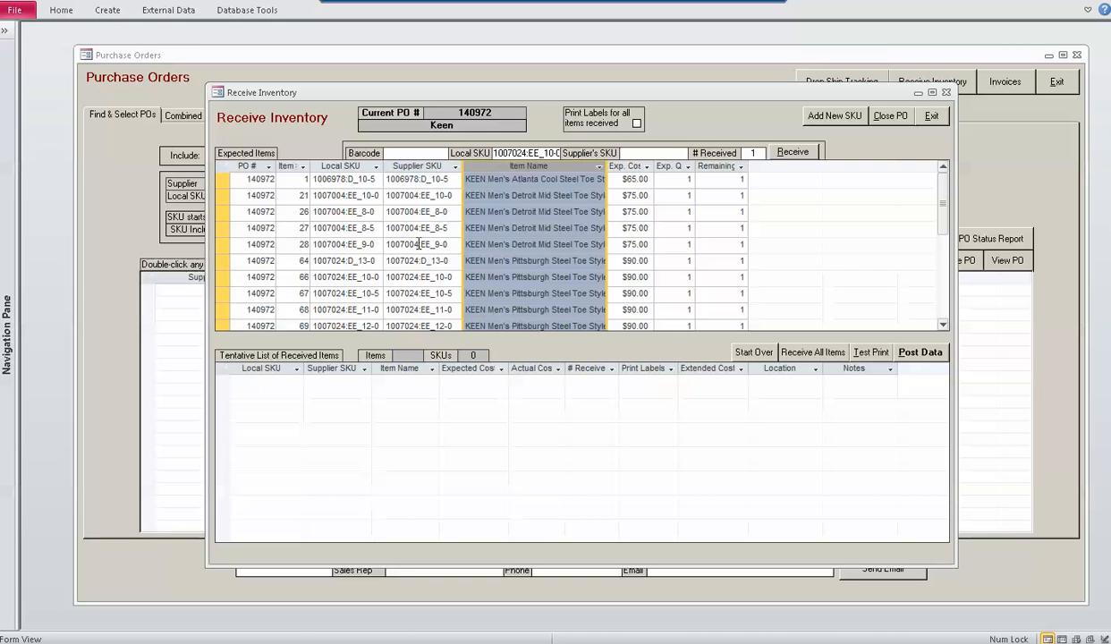
click(454, 167)
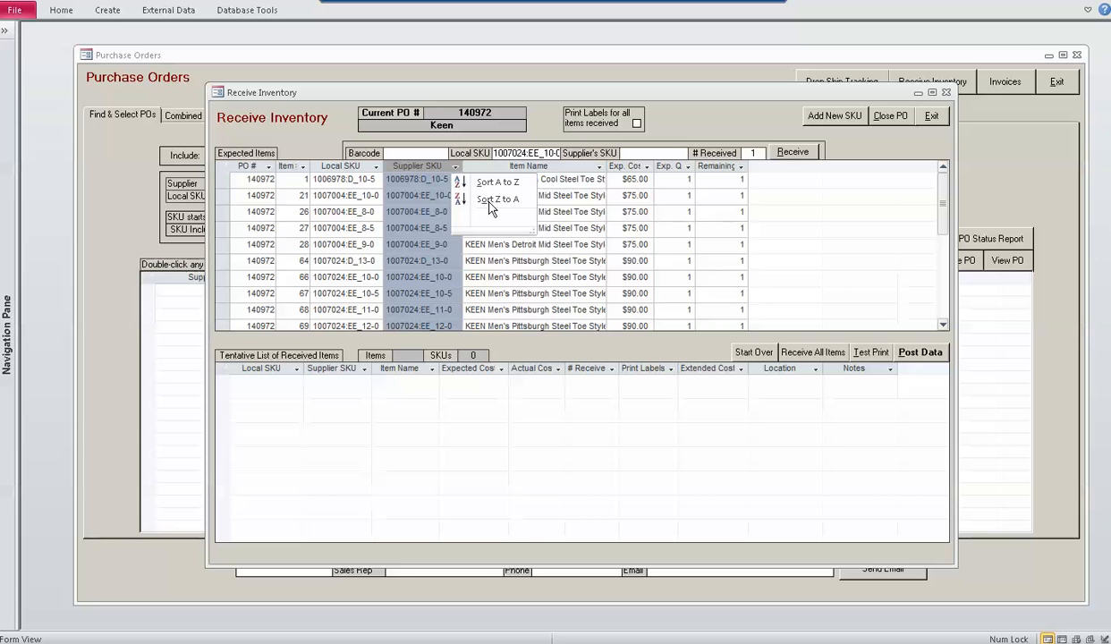
click(737, 116)
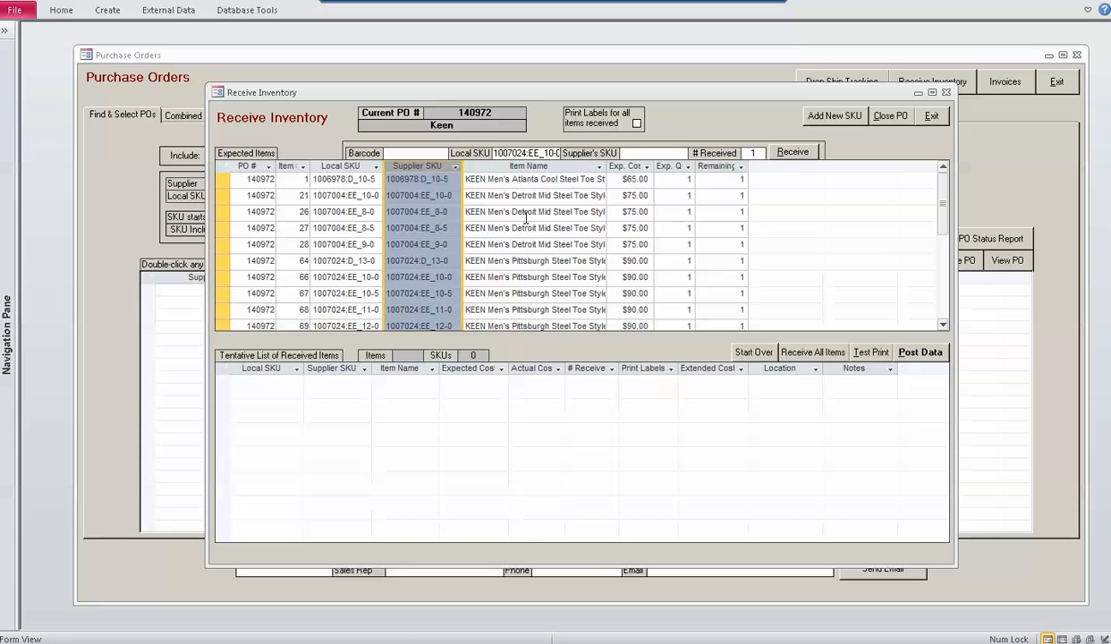
click(411, 180)
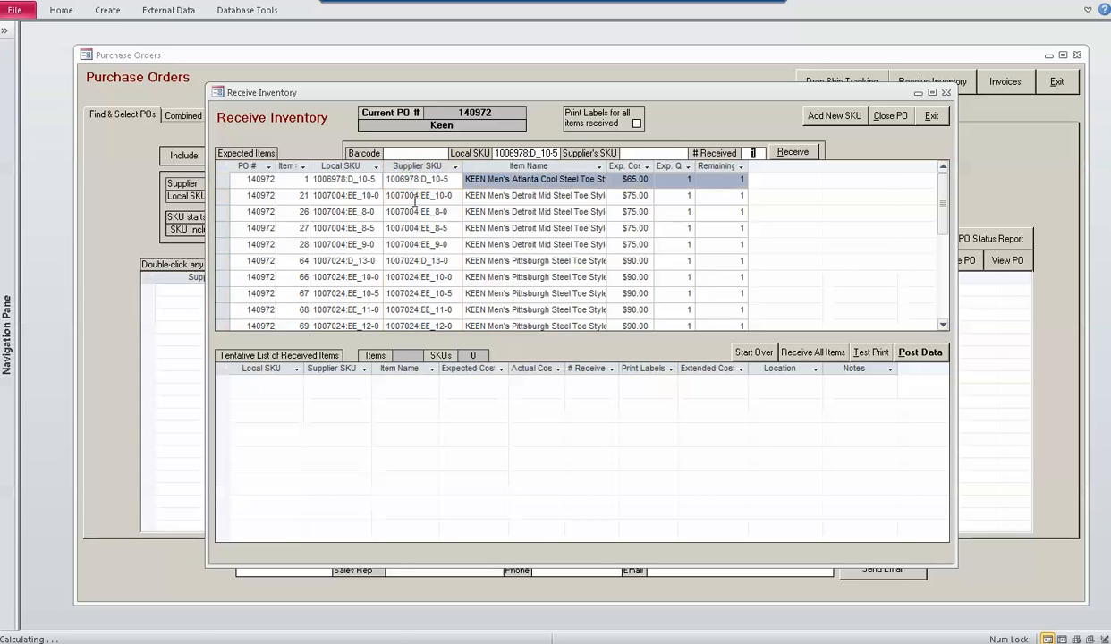
click(413, 197)
click(417, 213)
click(421, 258)
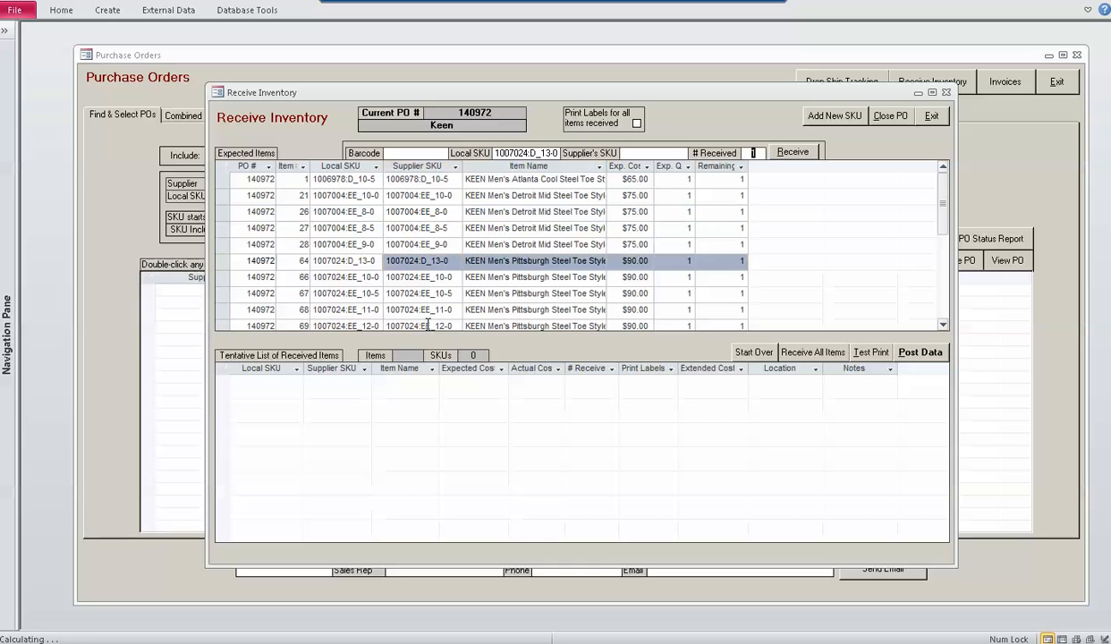
Receive the first five expected items individually: the Atlanta Cool shoe and the four Detroit Mid sizes
double_click(516, 180)
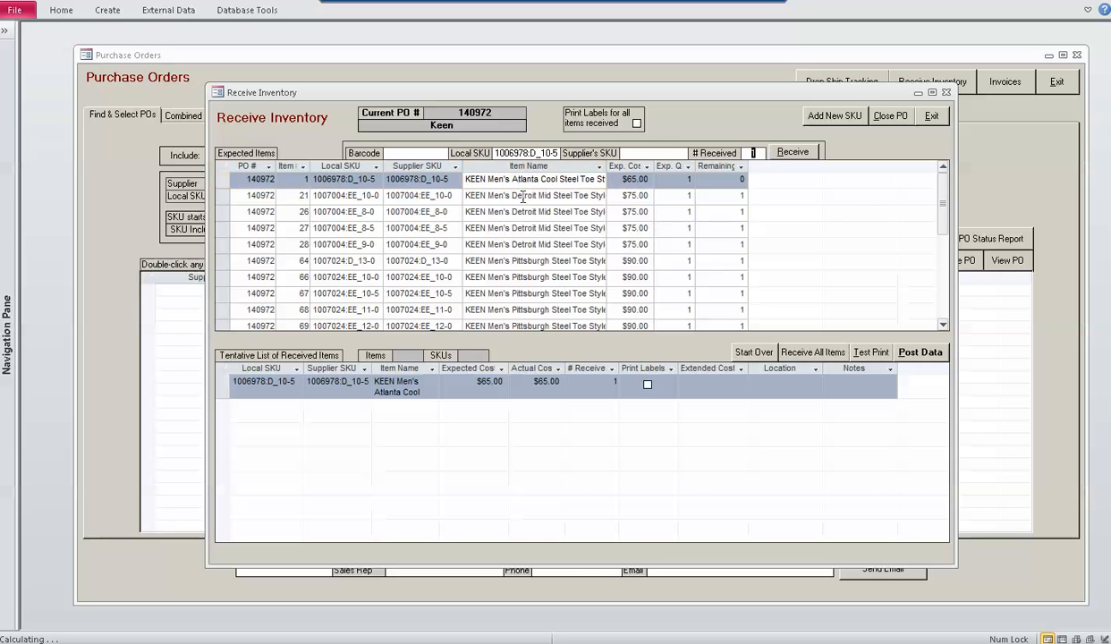
double_click(524, 196)
double_click(526, 211)
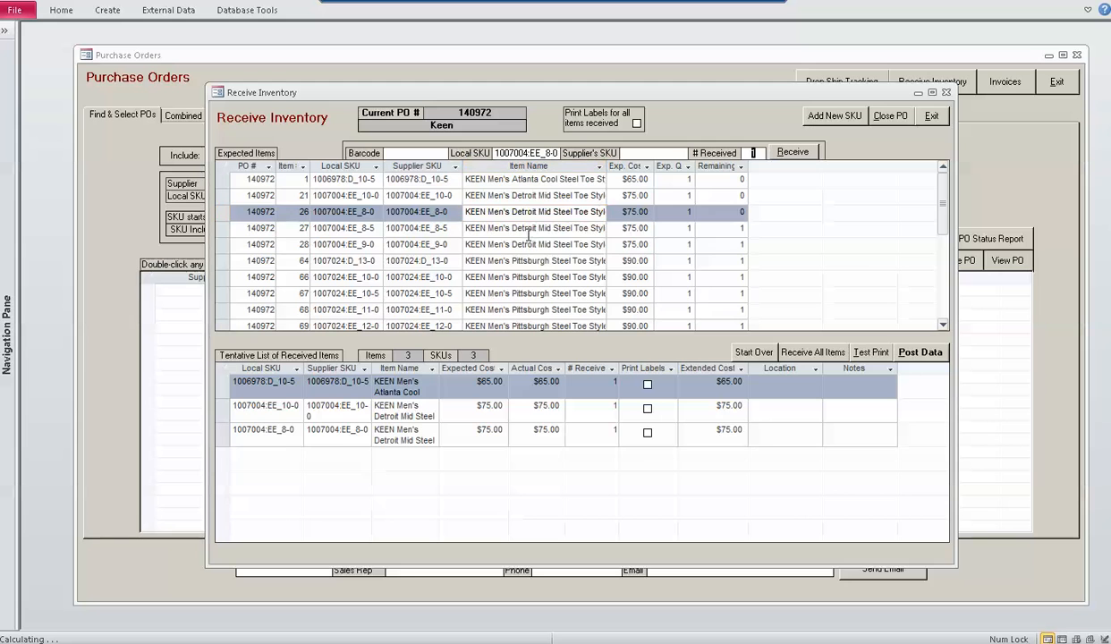
double_click(527, 228)
double_click(531, 244)
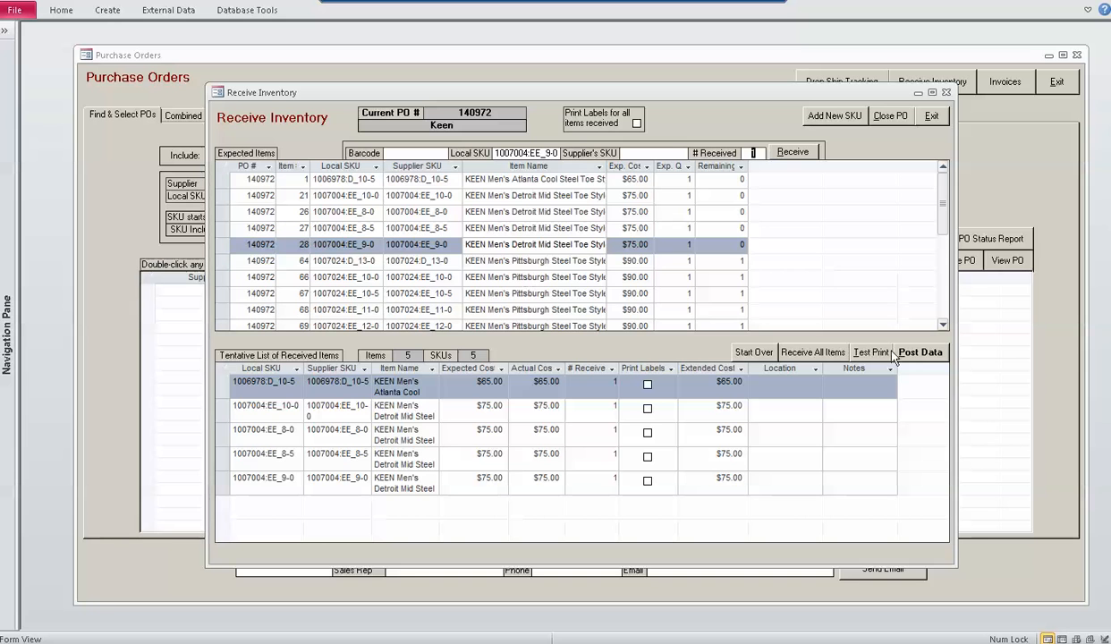
Receive all remaining items on the purchase order and review the received and expected item lists
click(804, 353)
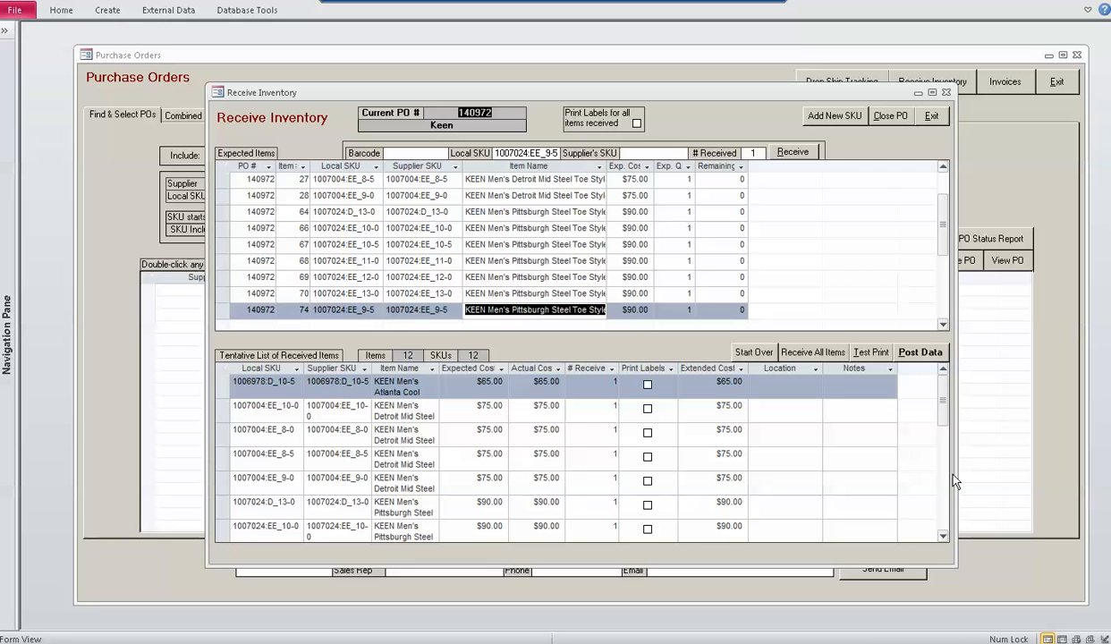
click(944, 538)
click(943, 539)
click(943, 539)
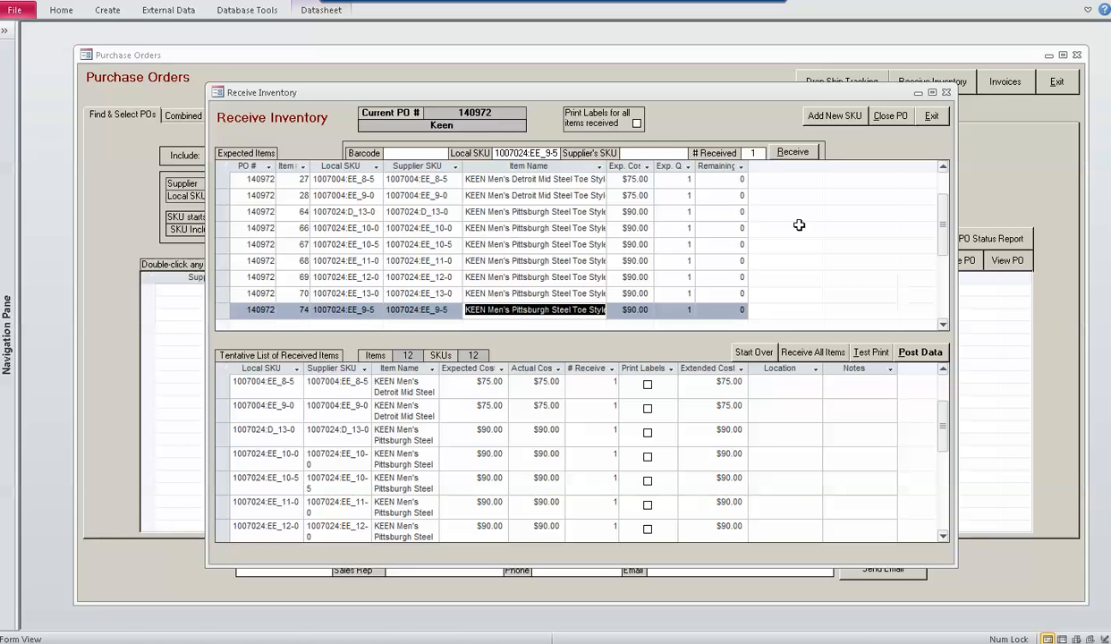
drag(943, 226, 953, 170)
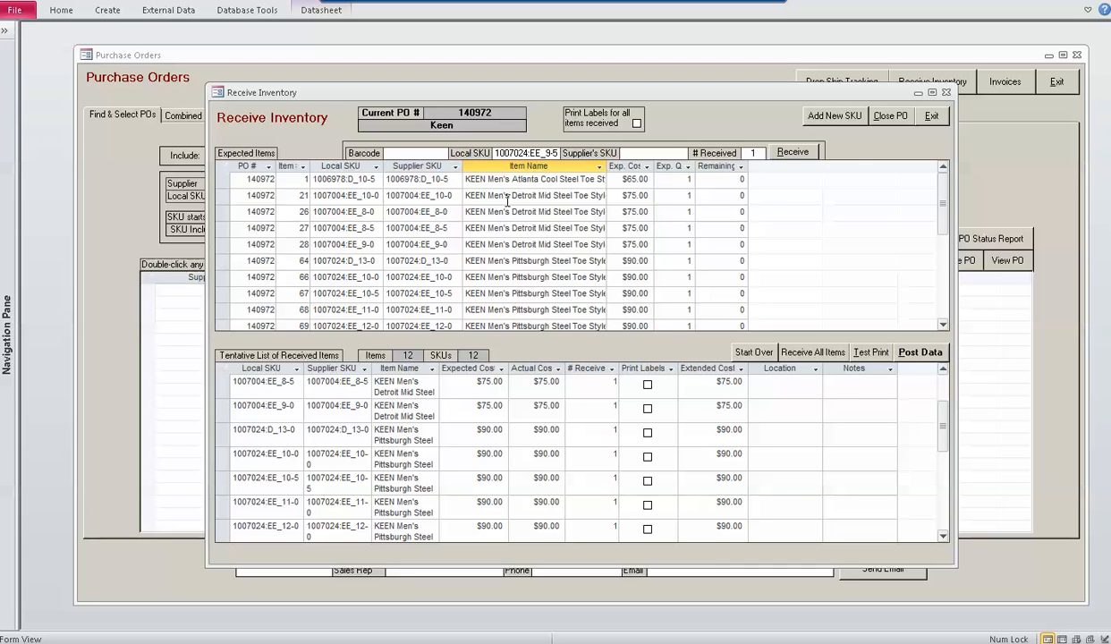
Toggle label printing for all received items on and off, and enable labels only for 1007004:EE_9-0, 1007024:D_13-0 and 1007024:EE_10-0
click(636, 123)
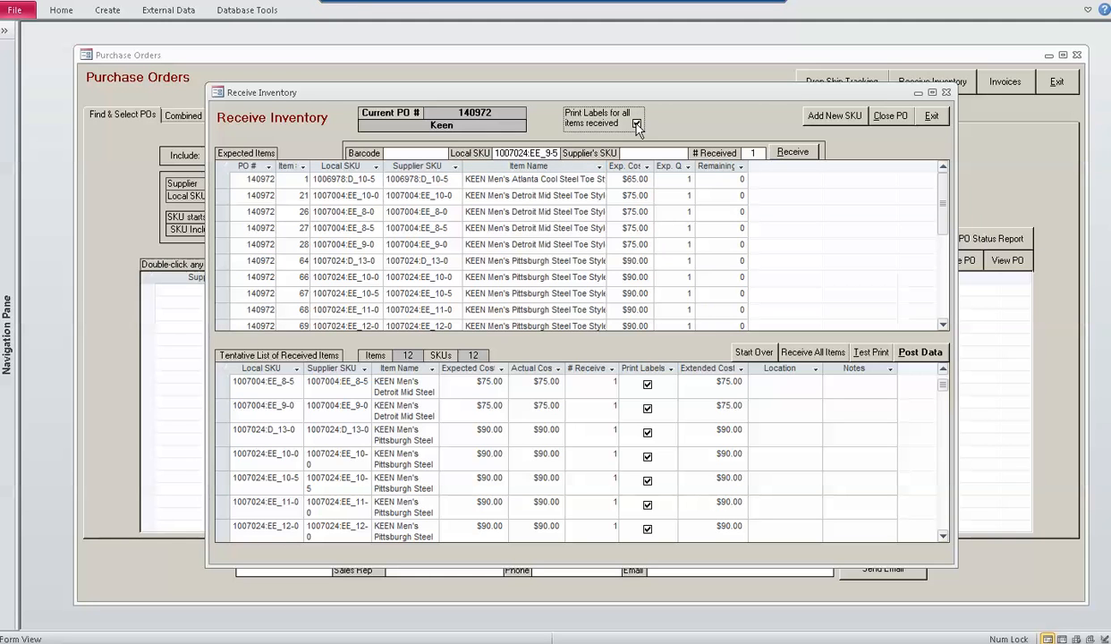
click(636, 123)
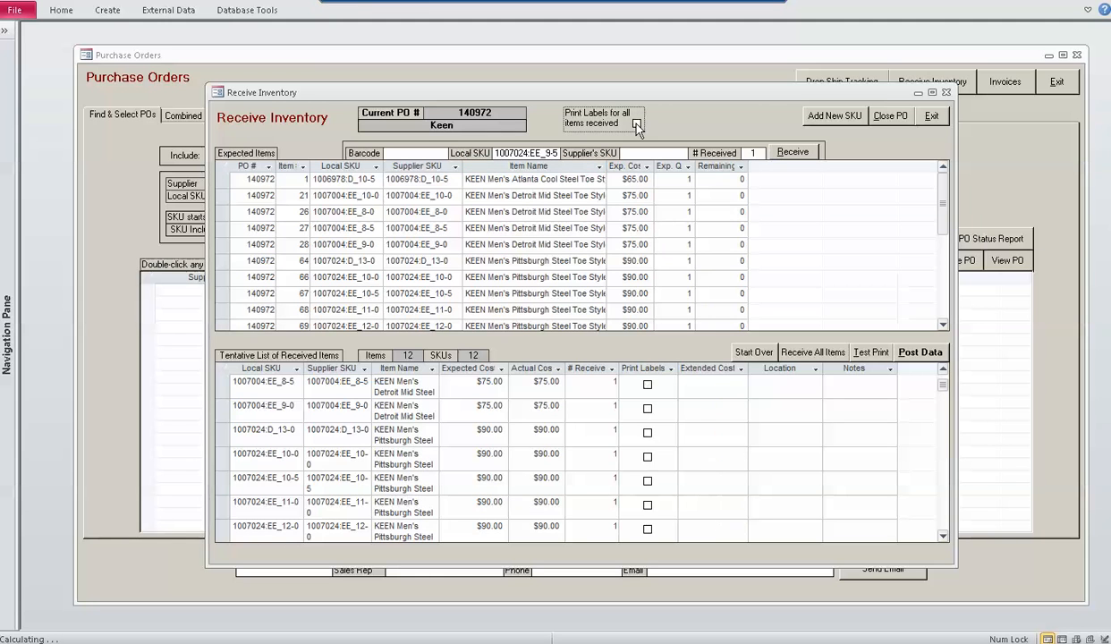
click(648, 410)
click(648, 433)
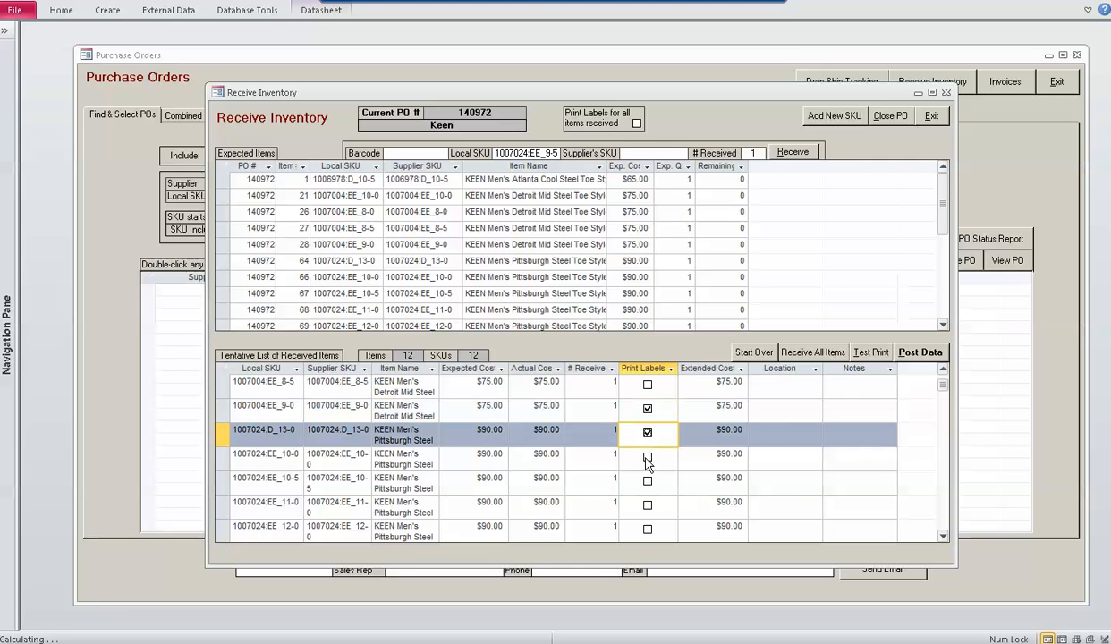
click(647, 457)
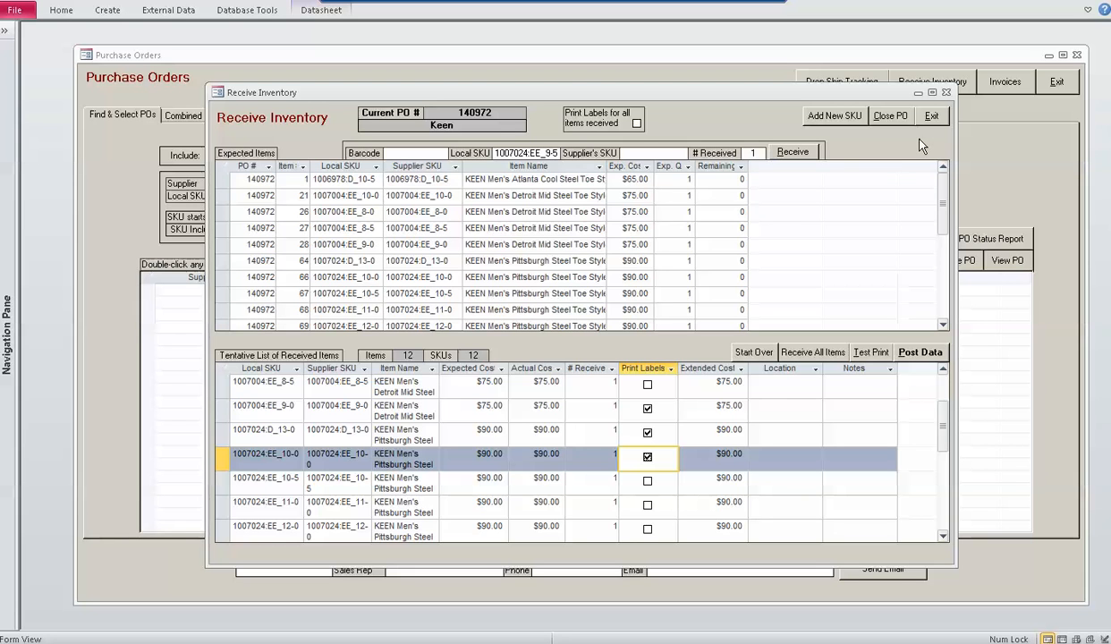
Exit the Receive Inventory form and discard the received item information
click(931, 118)
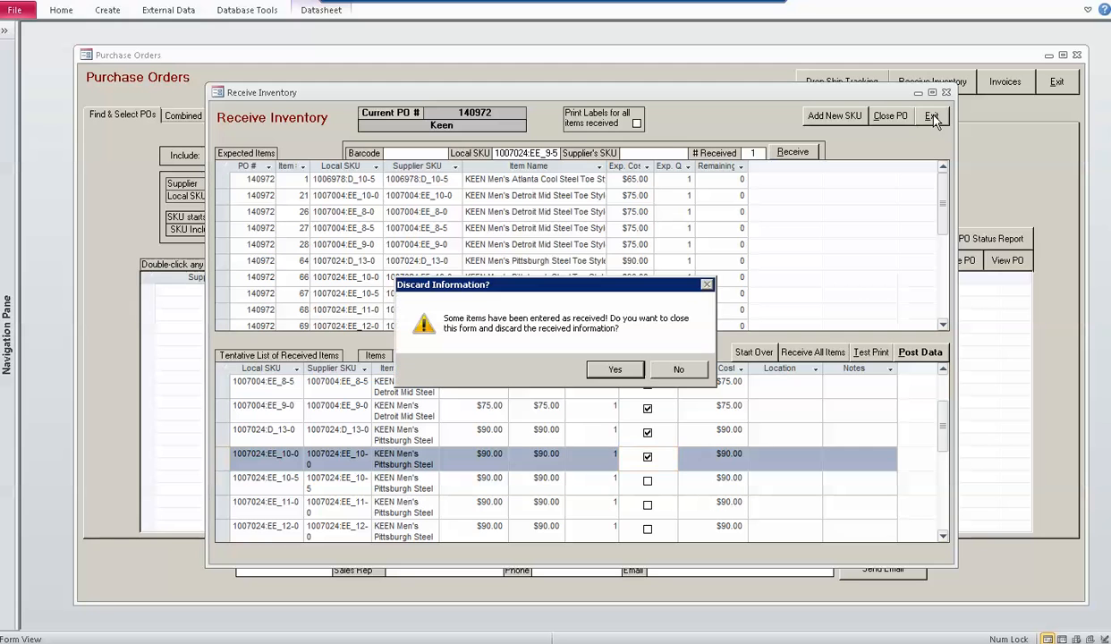
click(596, 368)
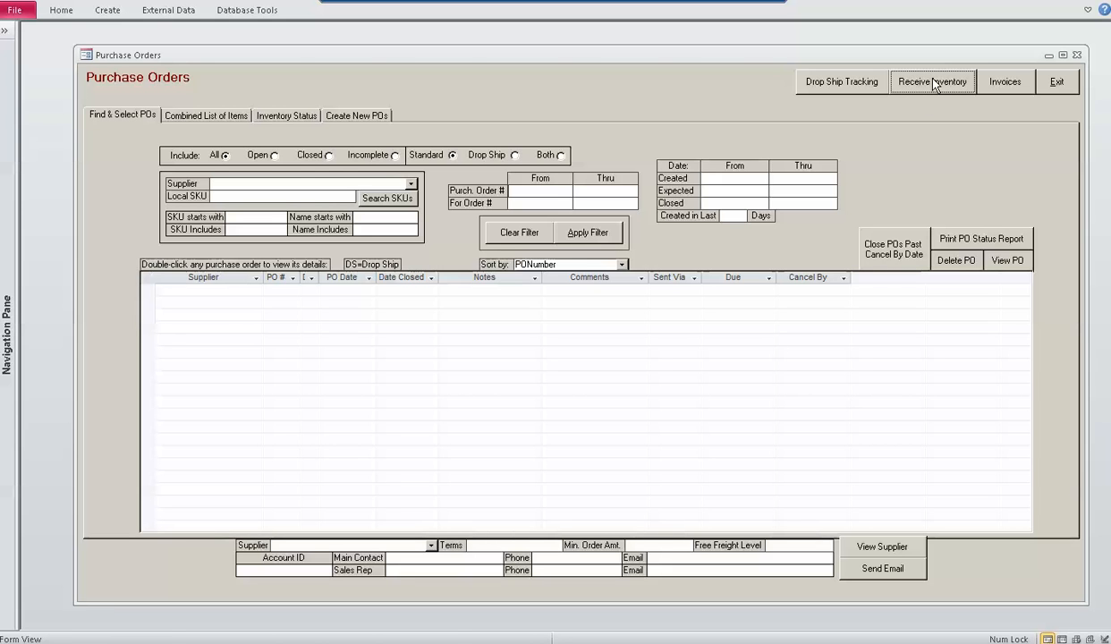
Open the purchase order invoices form and enter Keen as the supplier
click(1015, 85)
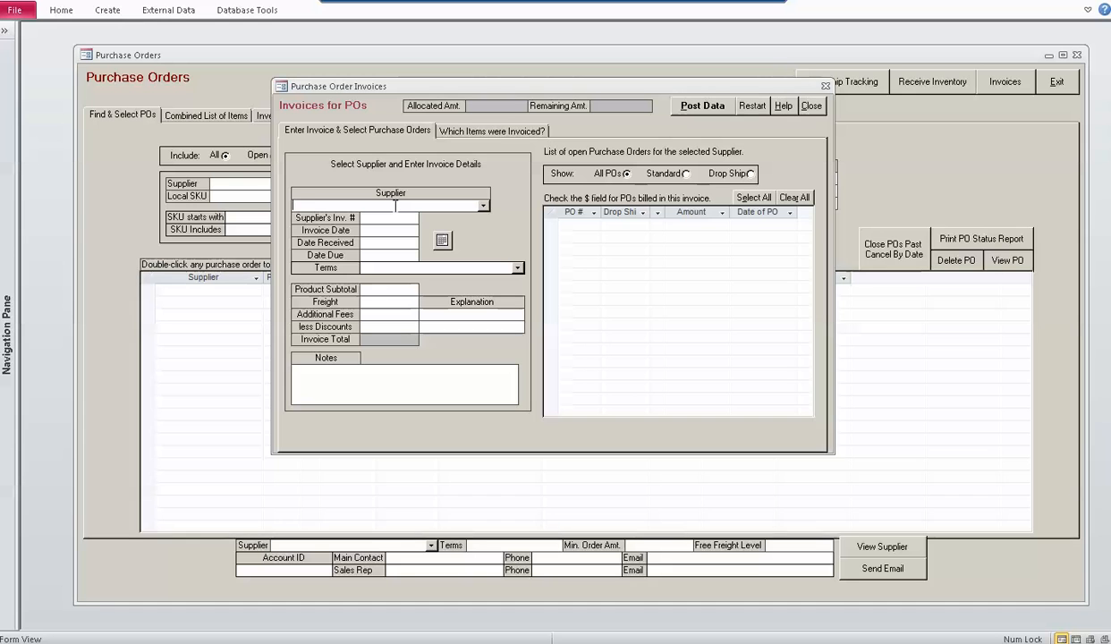
text(keen)
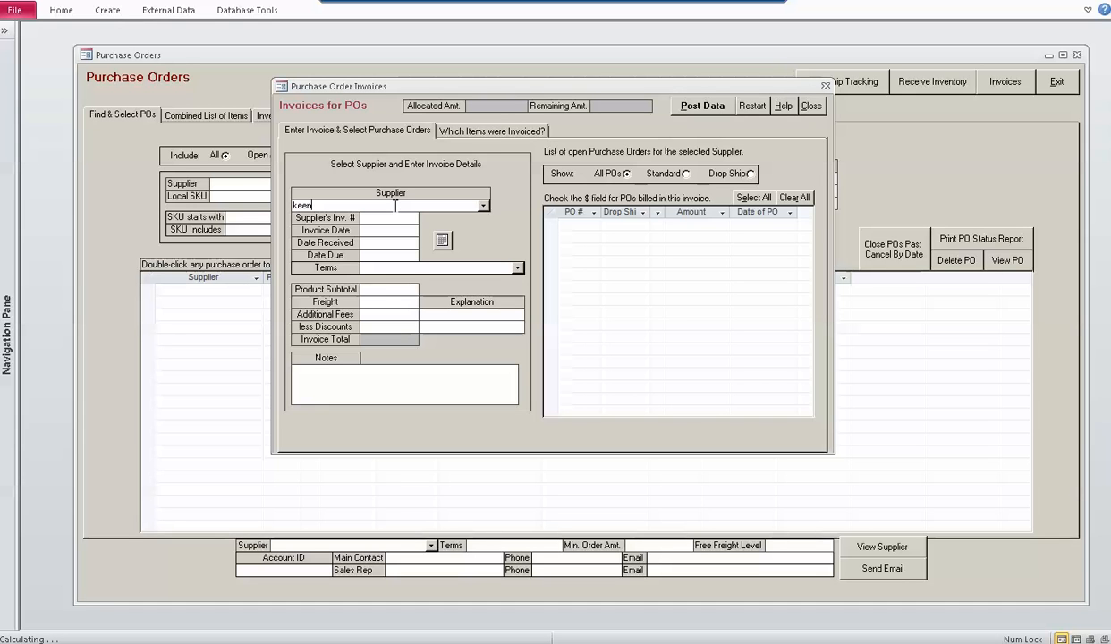